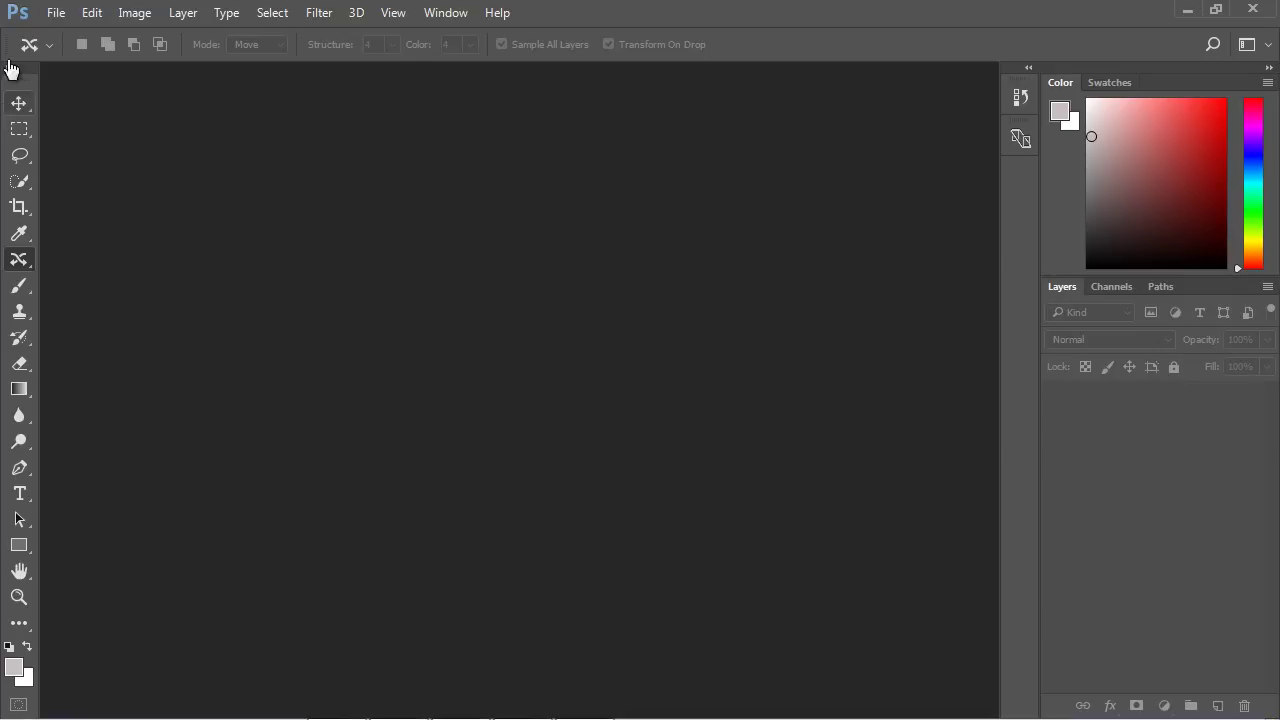
Open Lepidochelys_kempii_baby_turtle.jpg from the Images folder
{"action": "left_click", "coordinate": [64, 14]}
{"action": "left_click", "coordinate": [72, 51]}
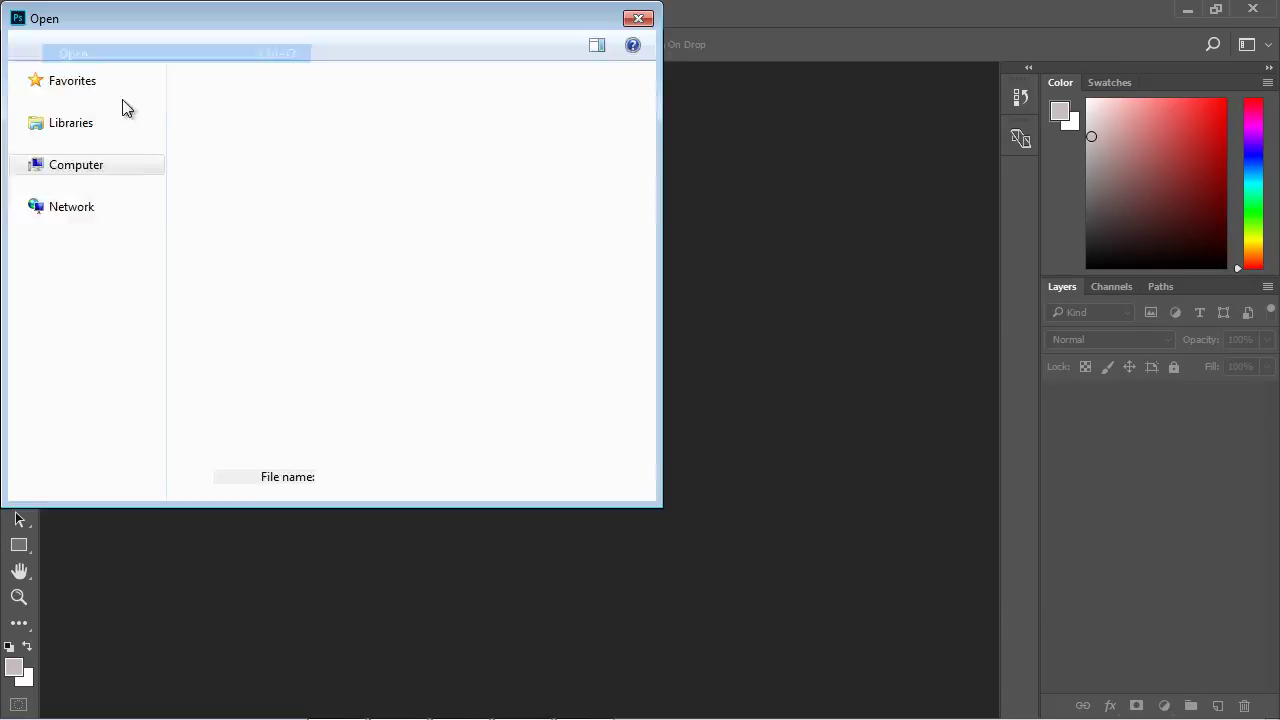
{"action": "left_click", "coordinate": [579, 162]}
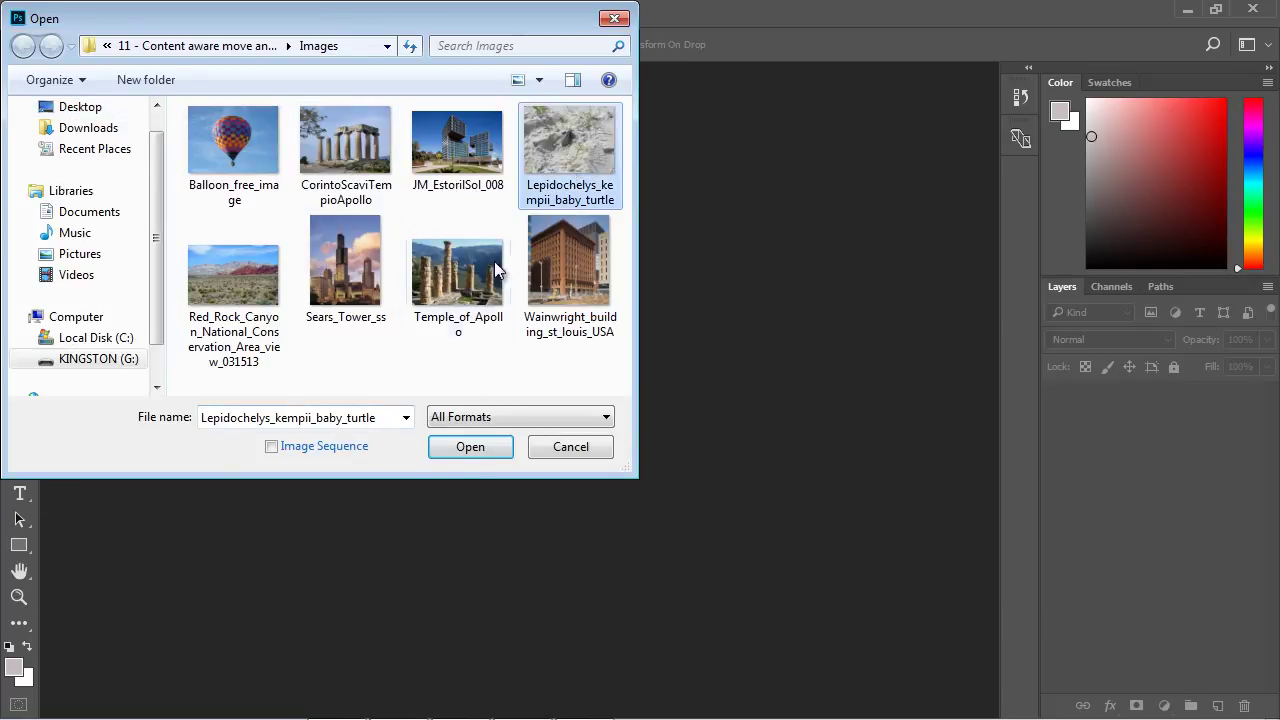
{"action": "left_click", "coordinate": [469, 447]}
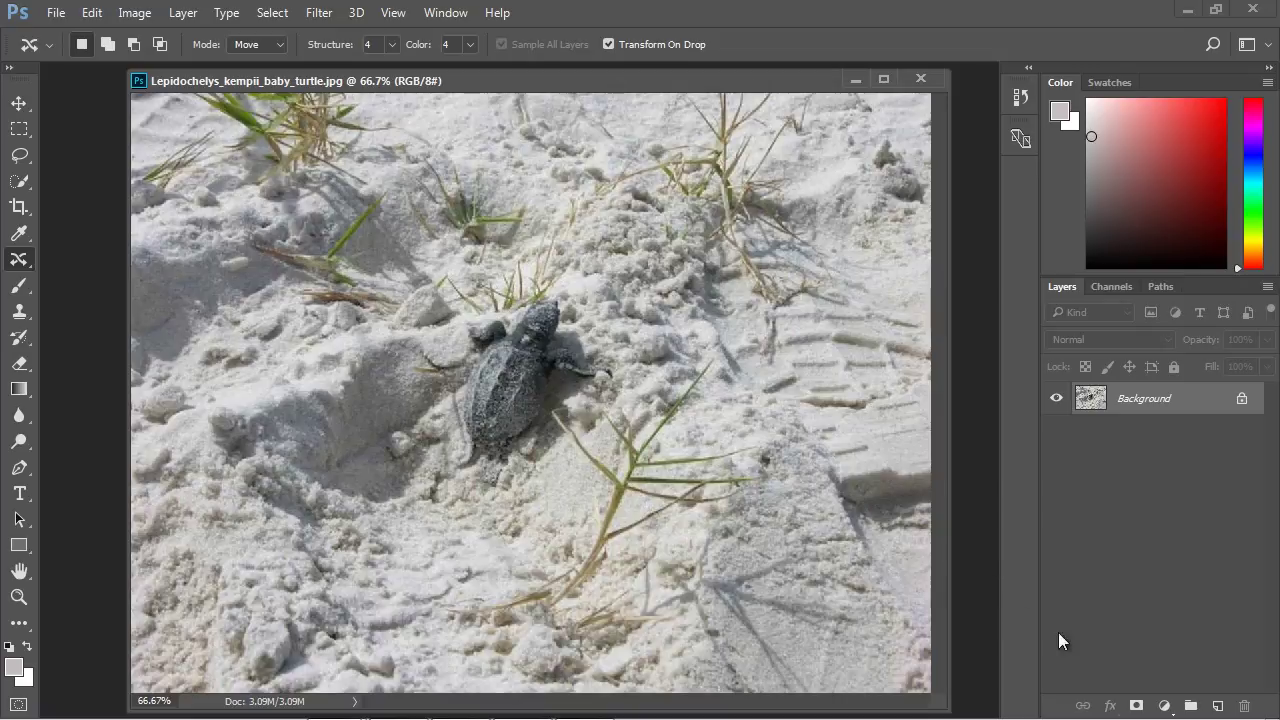
Add an empty Layer 1 above the Background and select the Content-Aware Move Tool
{"action": "left_click", "coordinate": [1217, 706]}
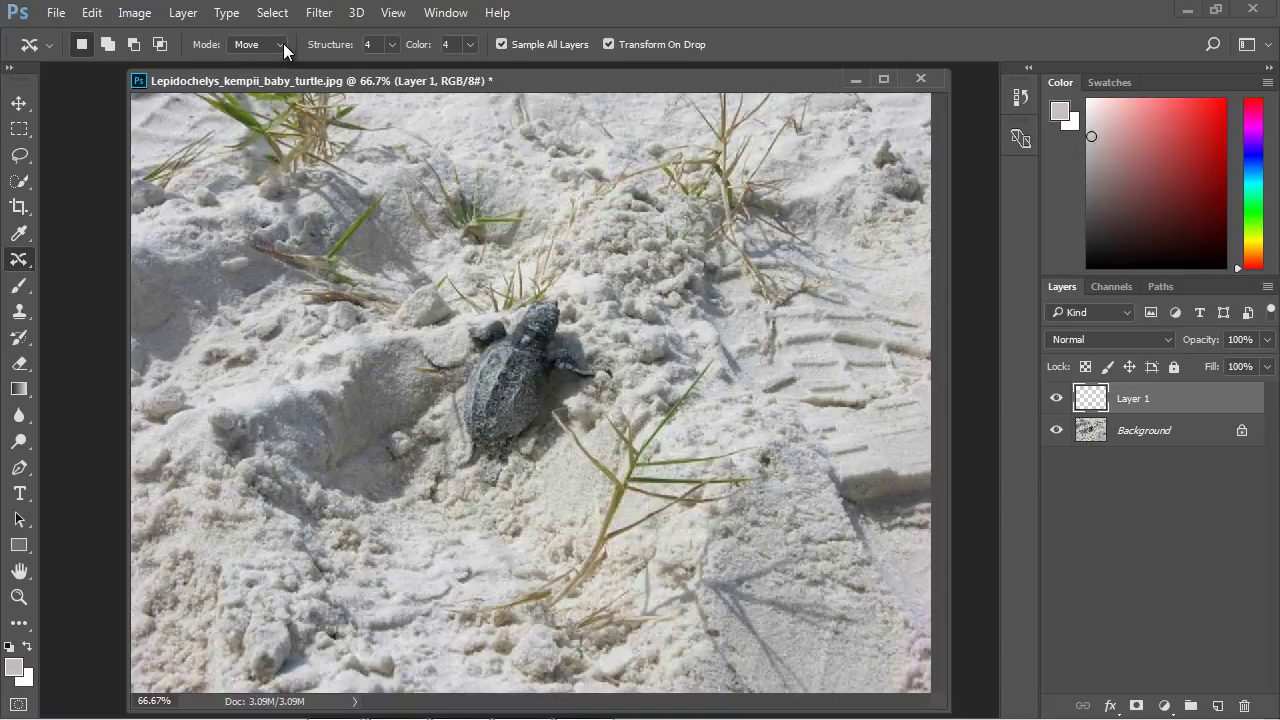
{"action": "right_click", "coordinate": [19, 260]}
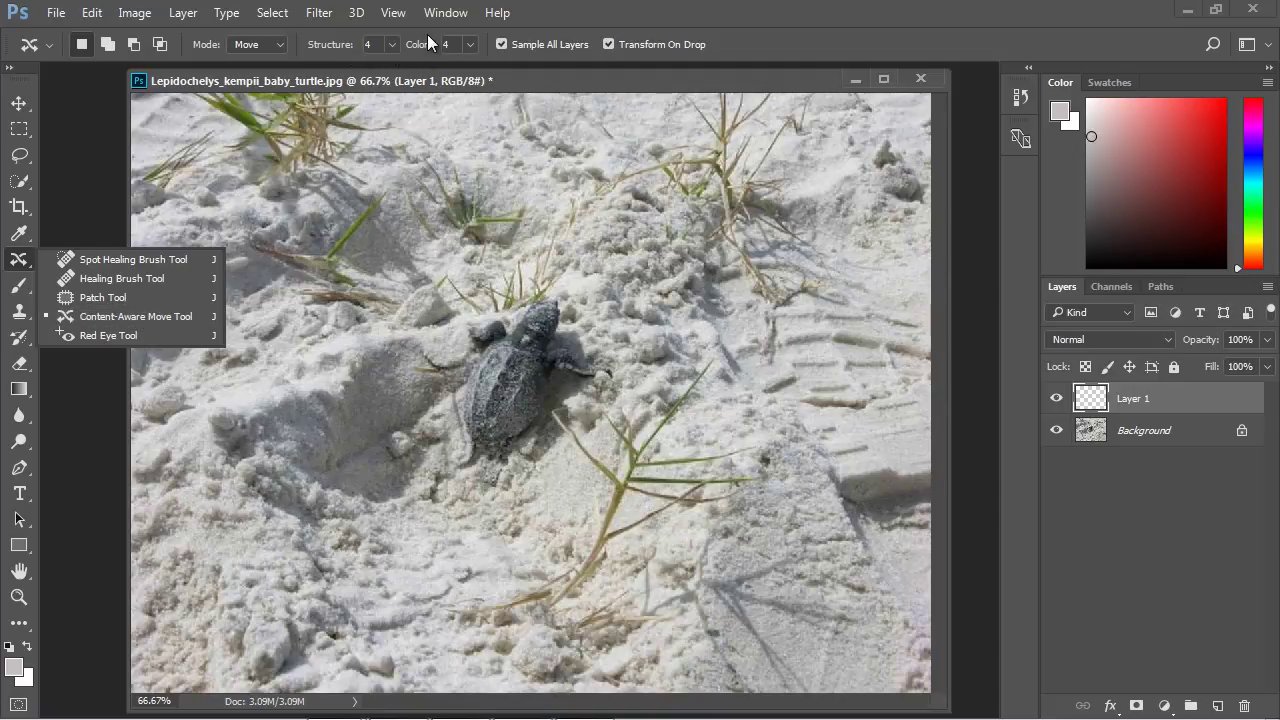
{"action": "left_click", "coordinate": [464, 42]}
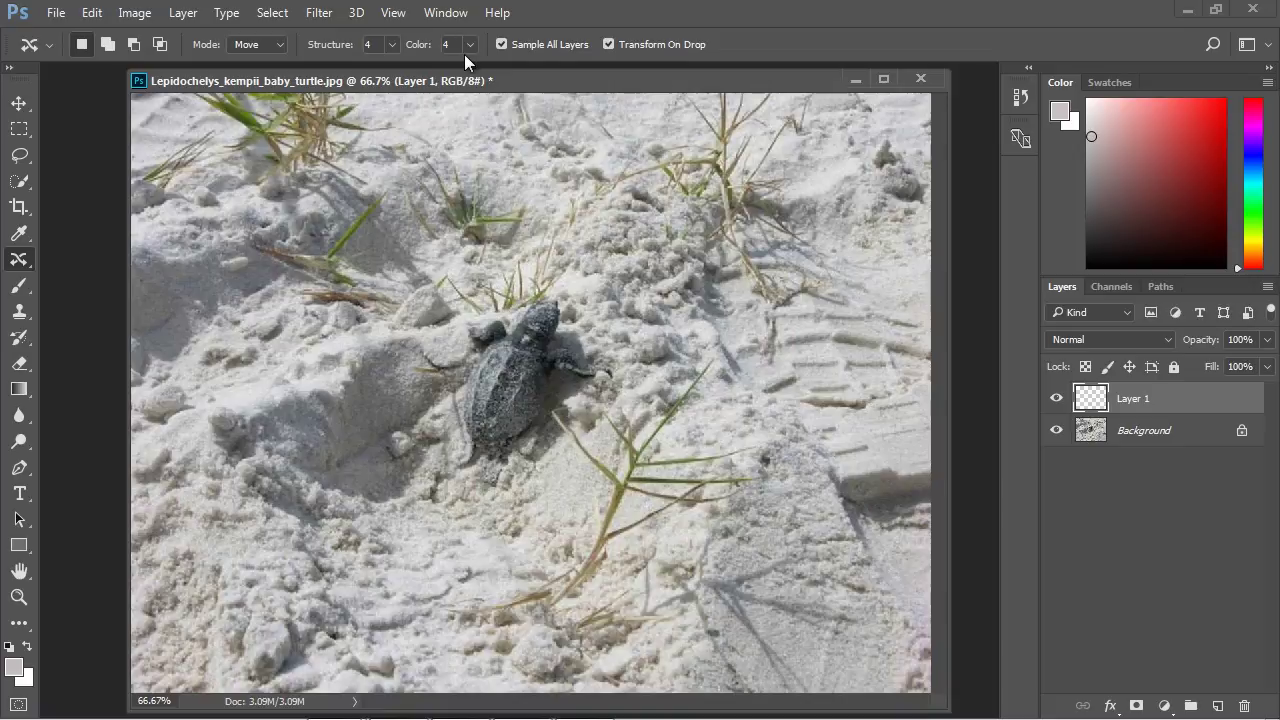
Leave the tool's Structure at 4 and review the healing and lasso tool groups
{"action": "left_click", "coordinate": [391, 44]}
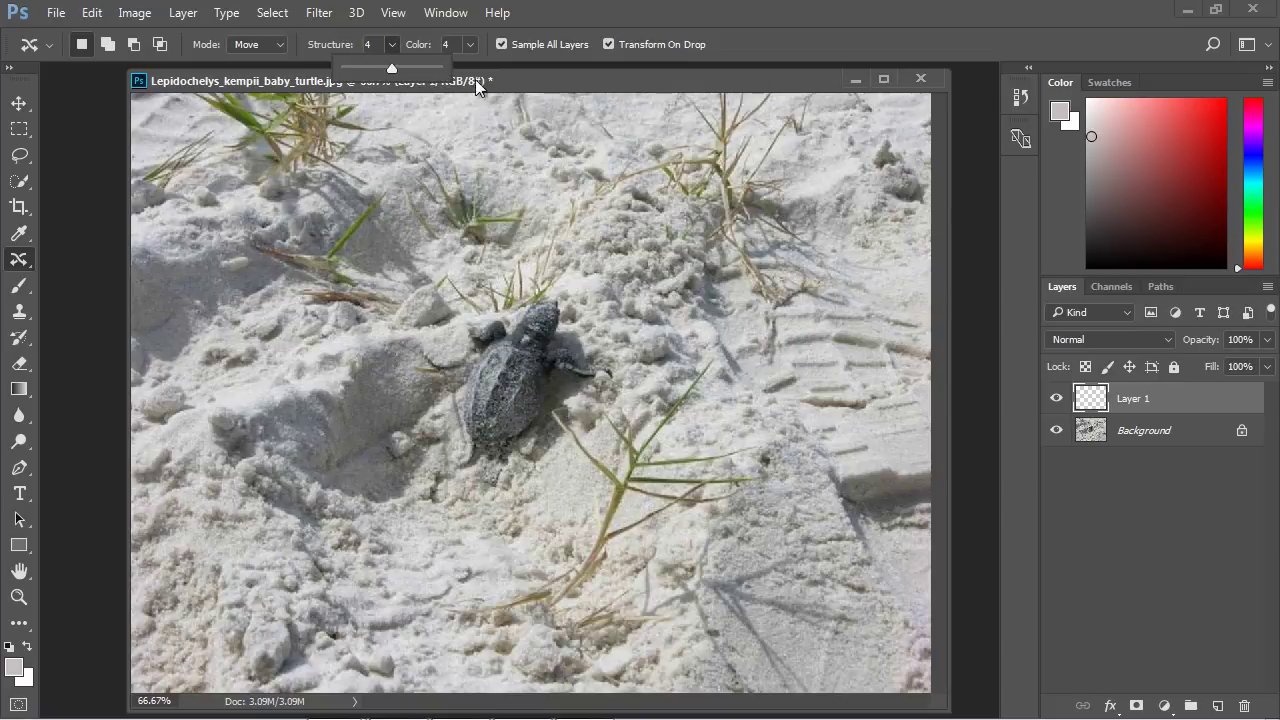
{"action": "left_click", "coordinate": [520, 115]}
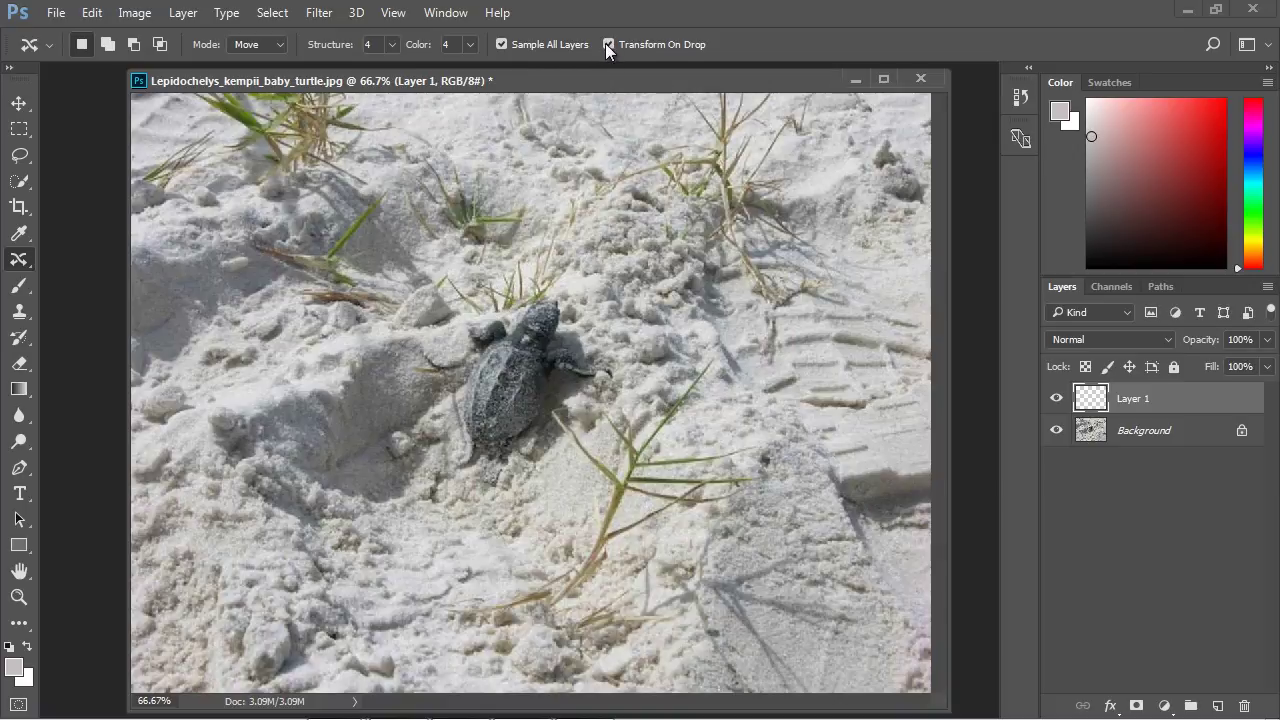
{"action": "right_click", "coordinate": [19, 259]}
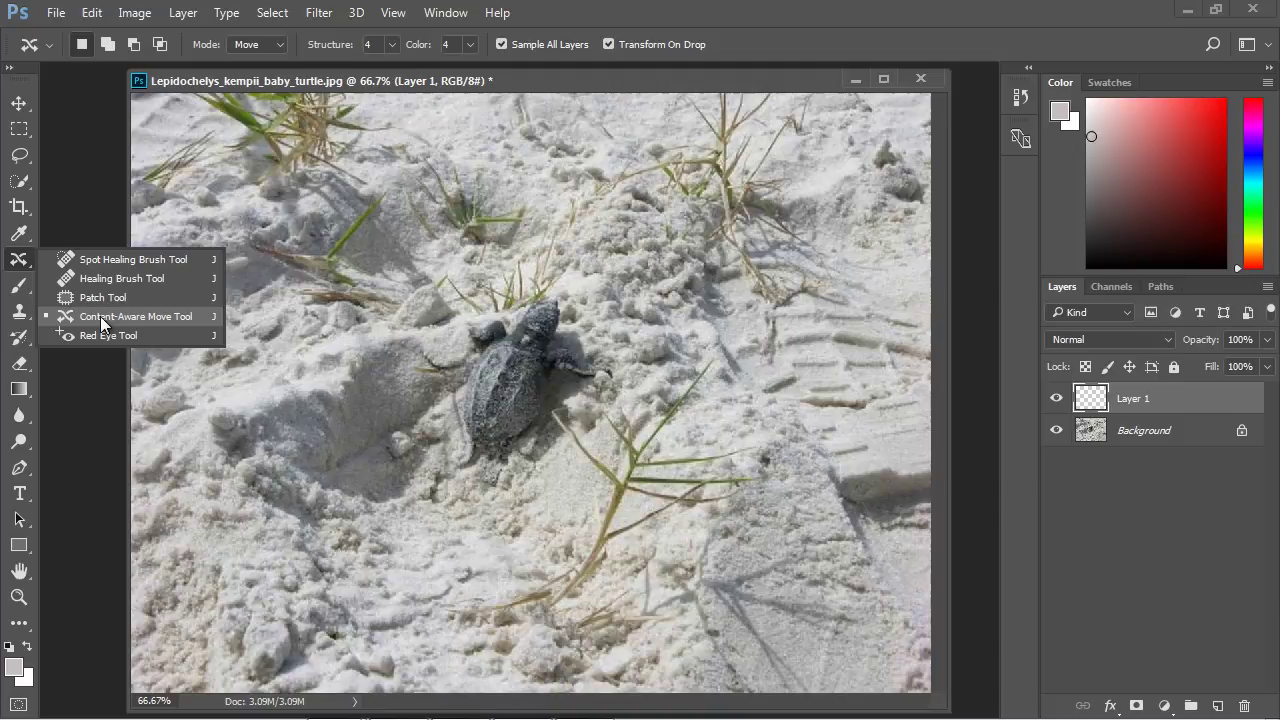
{"action": "right_click", "coordinate": [19, 155]}
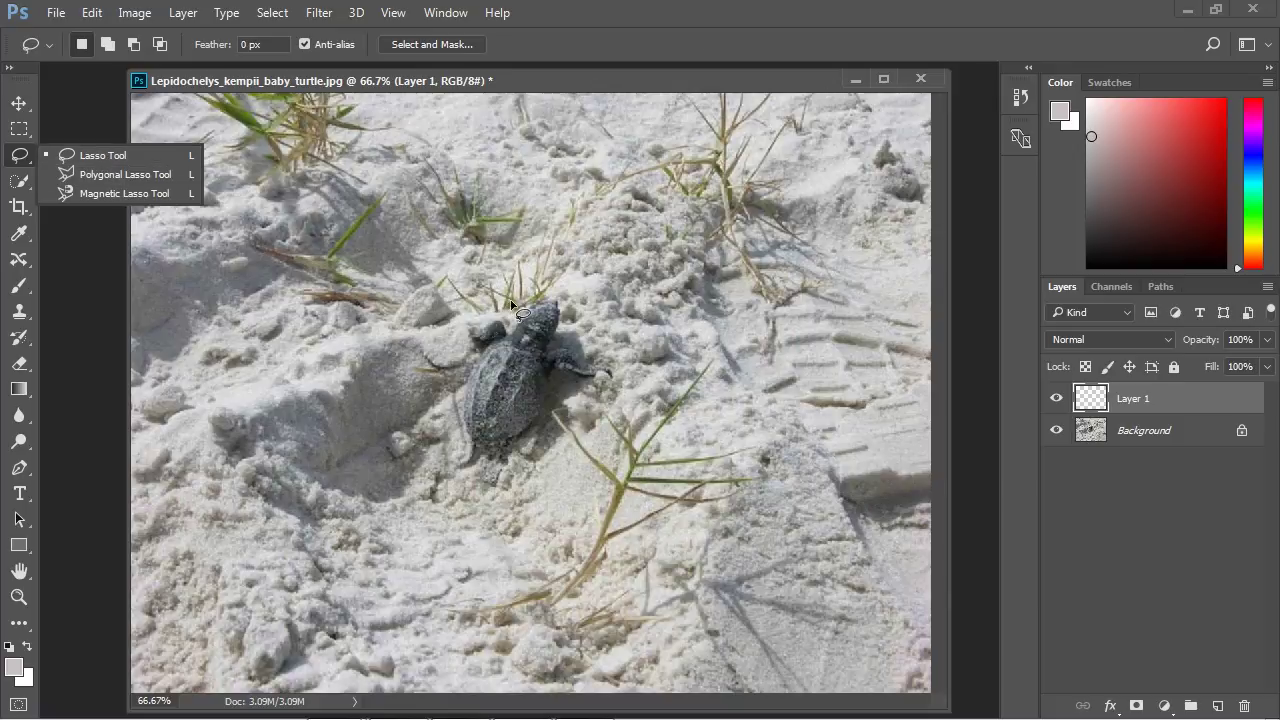
Lasso the baby turtle, drag it to the lower-right sand, and commit the move
{"action": "key", "text": "j"}
{"action": "mouse_move", "coordinate": [505, 309]}
{"action": "left_mouse_down"}
{"action": "mouse_move", "coordinate": [457, 330]}
{"action": "mouse_move", "coordinate": [444, 443]}
{"action": "mouse_move", "coordinate": [470, 486]}
{"action": "mouse_move", "coordinate": [538, 462]}
{"action": "mouse_move", "coordinate": [551, 402]}
{"action": "mouse_move", "coordinate": [601, 398]}
{"action": "mouse_move", "coordinate": [621, 378]}
{"action": "mouse_move", "coordinate": [603, 330]}
{"action": "mouse_move", "coordinate": [567, 303]}
{"action": "mouse_move", "coordinate": [490, 303]}
{"action": "mouse_move", "coordinate": [499, 326]}
{"action": "mouse_move", "coordinate": [571, 361]}
{"action": "mouse_move", "coordinate": [792, 520]}
{"action": "left_mouse_up"}
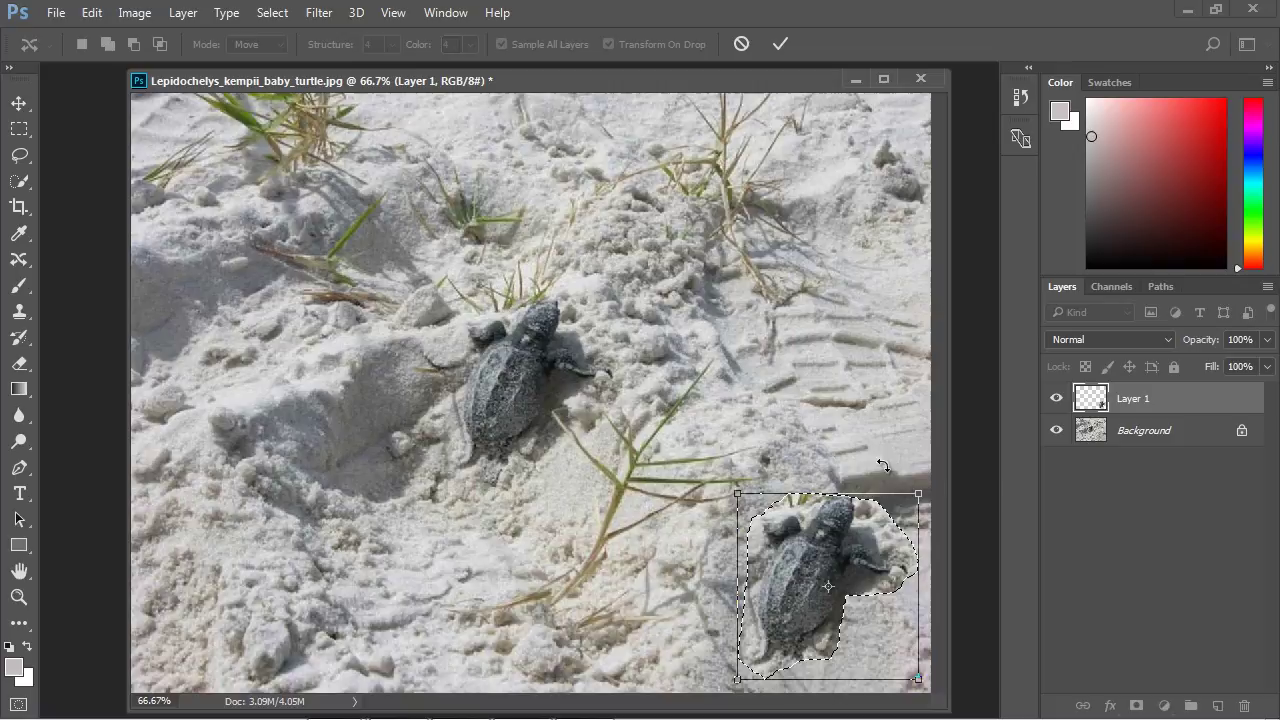
{"action": "left_click", "coordinate": [779, 44]}
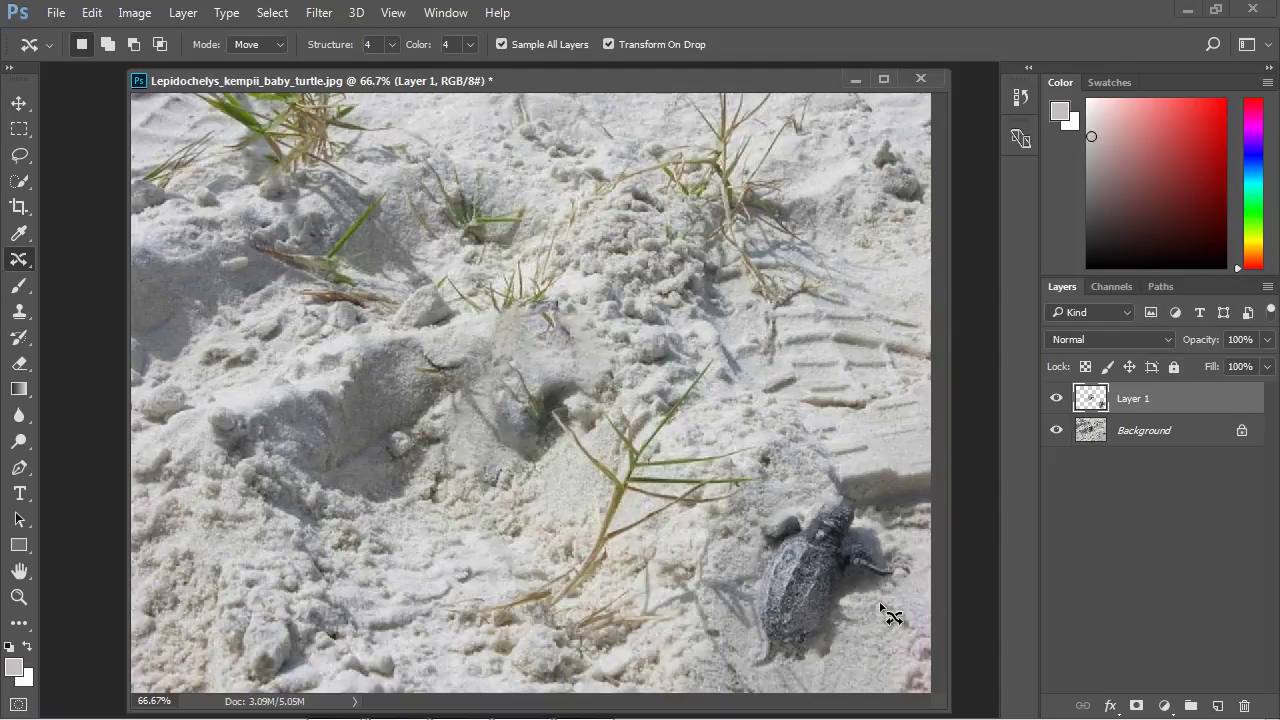
Hide and then reshow the Background layer to view Layer 1's moved turtle alone
{"action": "left_click", "coordinate": [1057, 430]}
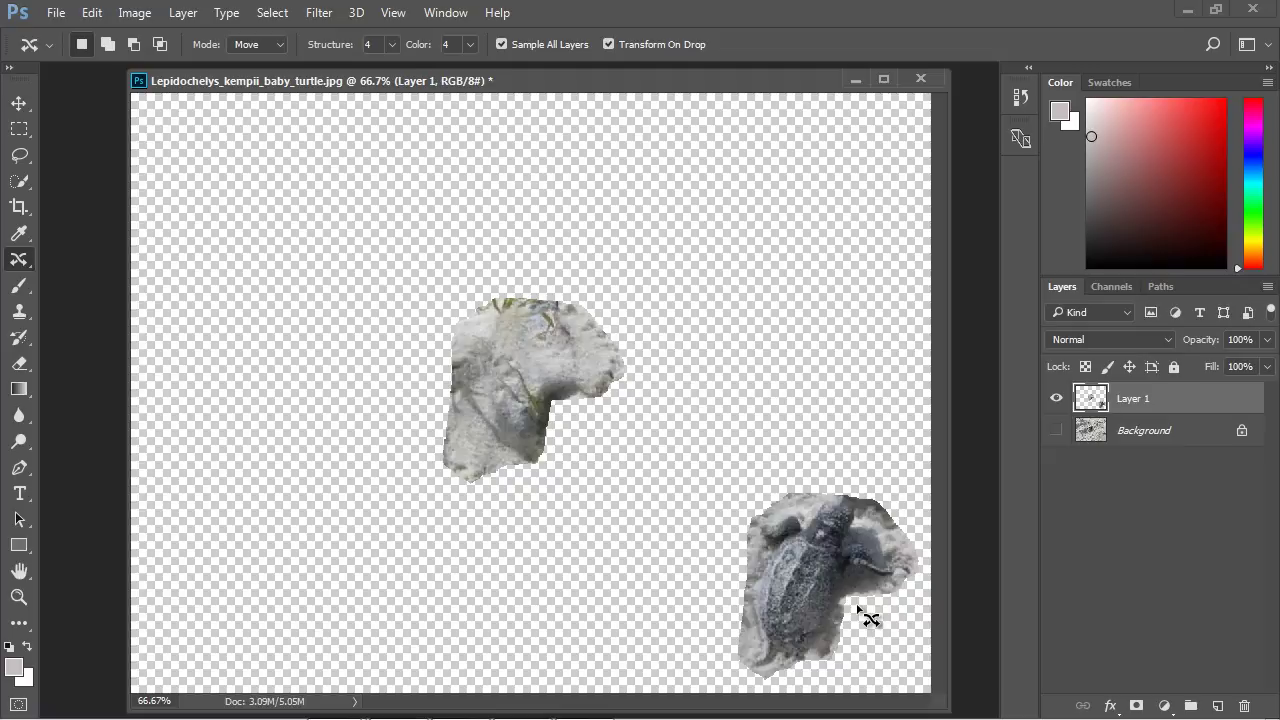
{"action": "left_click", "coordinate": [1056, 430]}
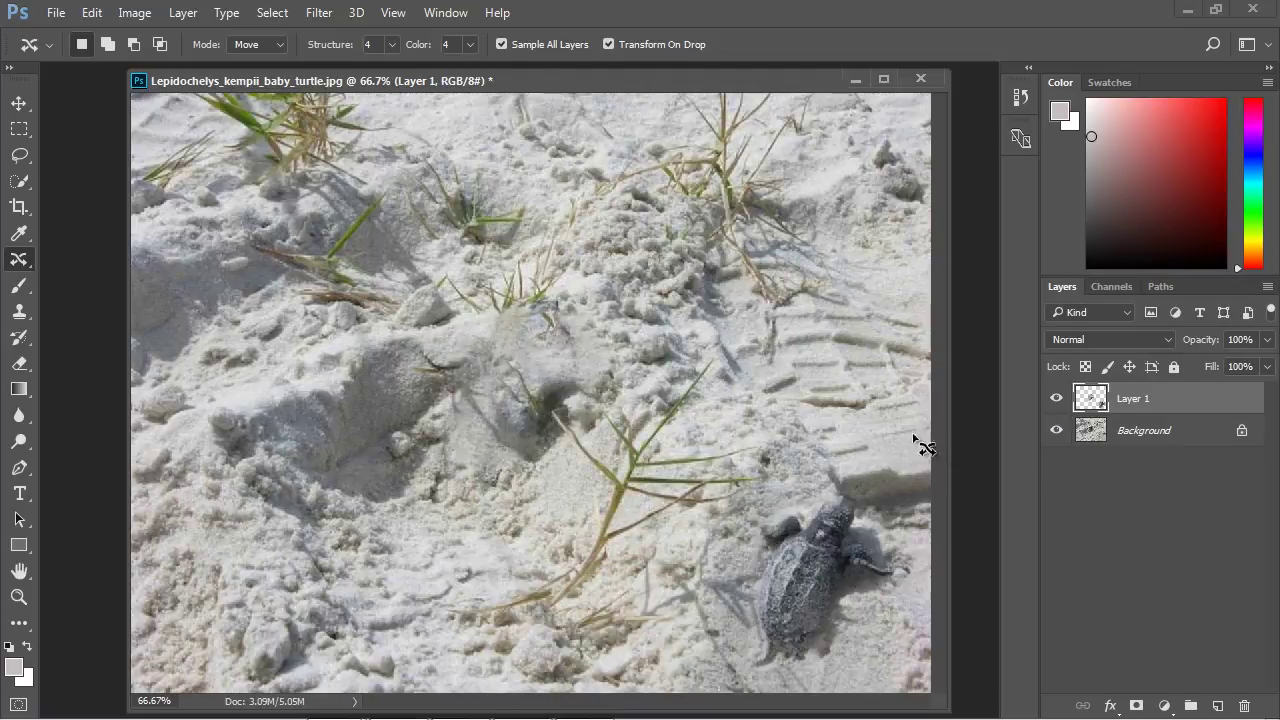
Close the turtle document without saving and open Balloon_free_image.jpg
{"action": "left_click", "coordinate": [920, 80]}
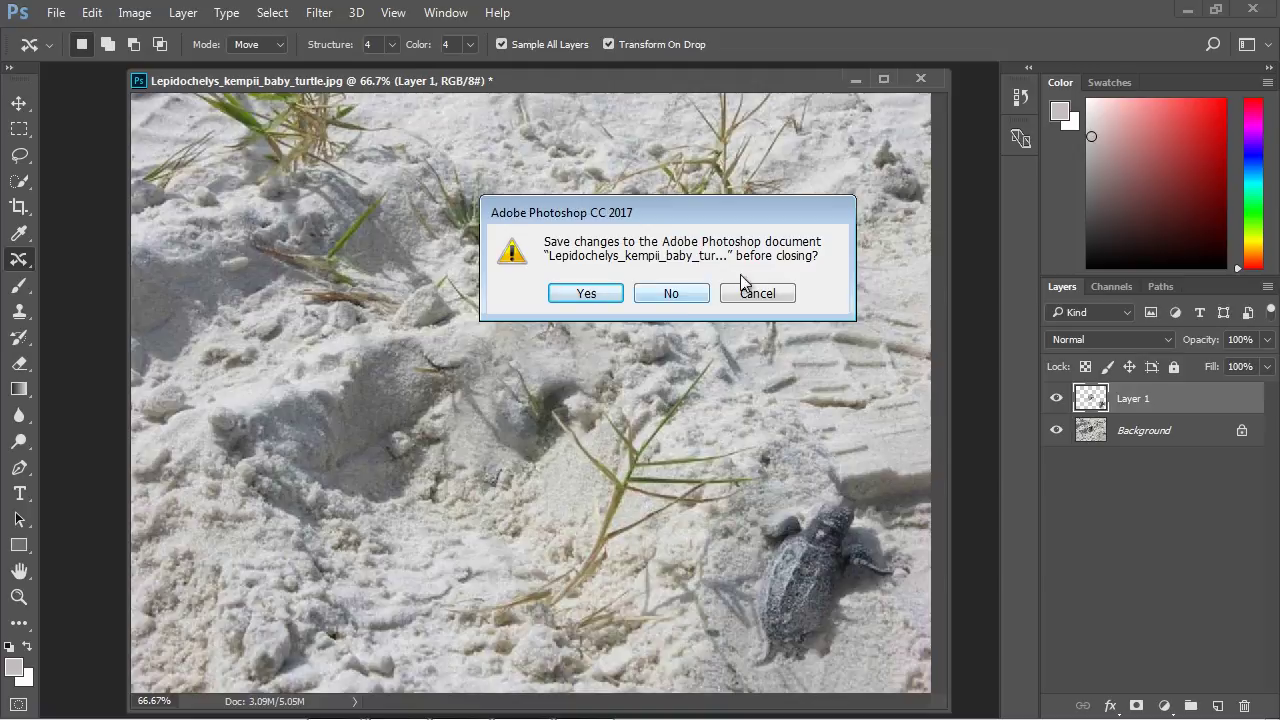
{"action": "left_click", "coordinate": [670, 293]}
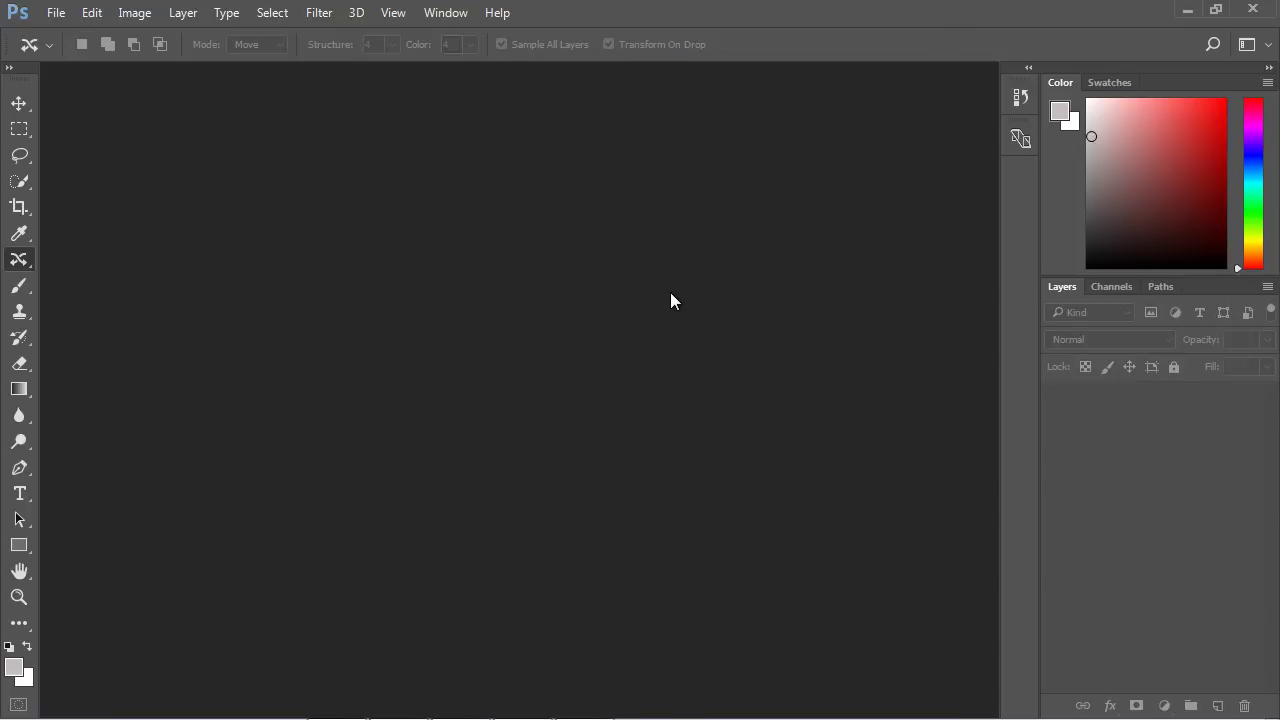
{"action": "left_click", "coordinate": [55, 14]}
{"action": "left_click", "coordinate": [80, 54]}
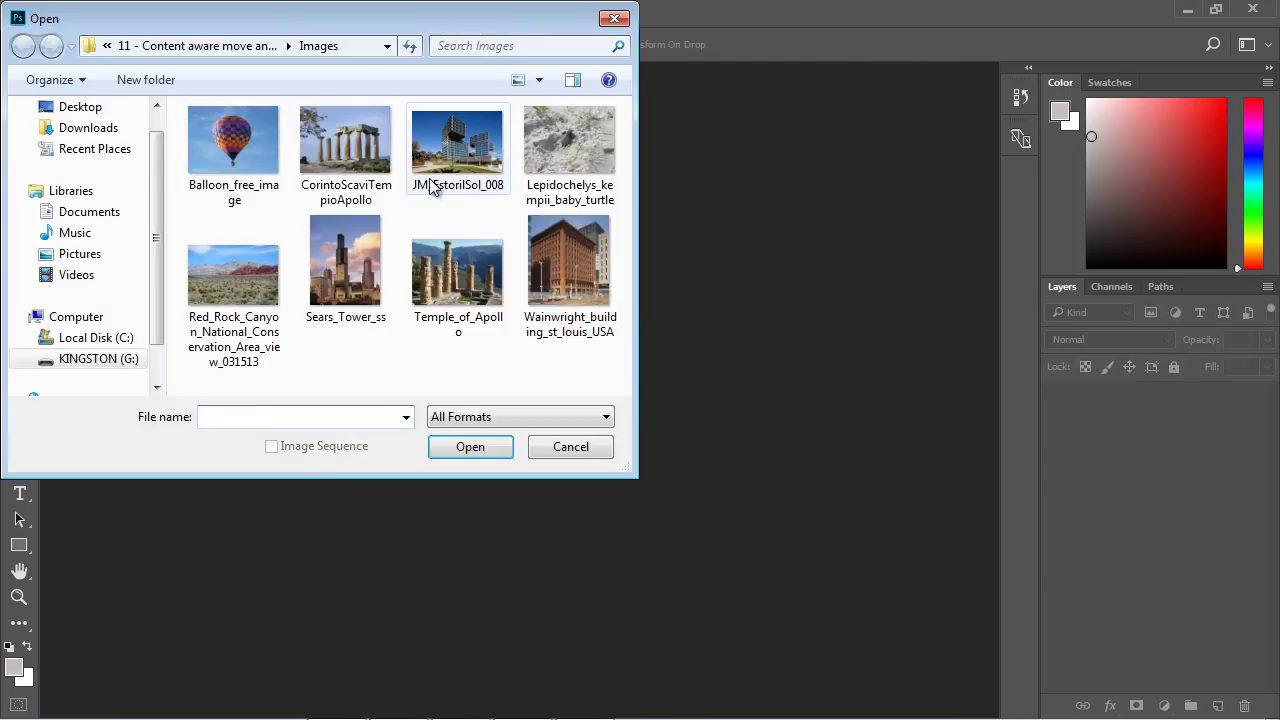
{"action": "left_click", "coordinate": [255, 150]}
{"action": "left_click", "coordinate": [476, 448]}
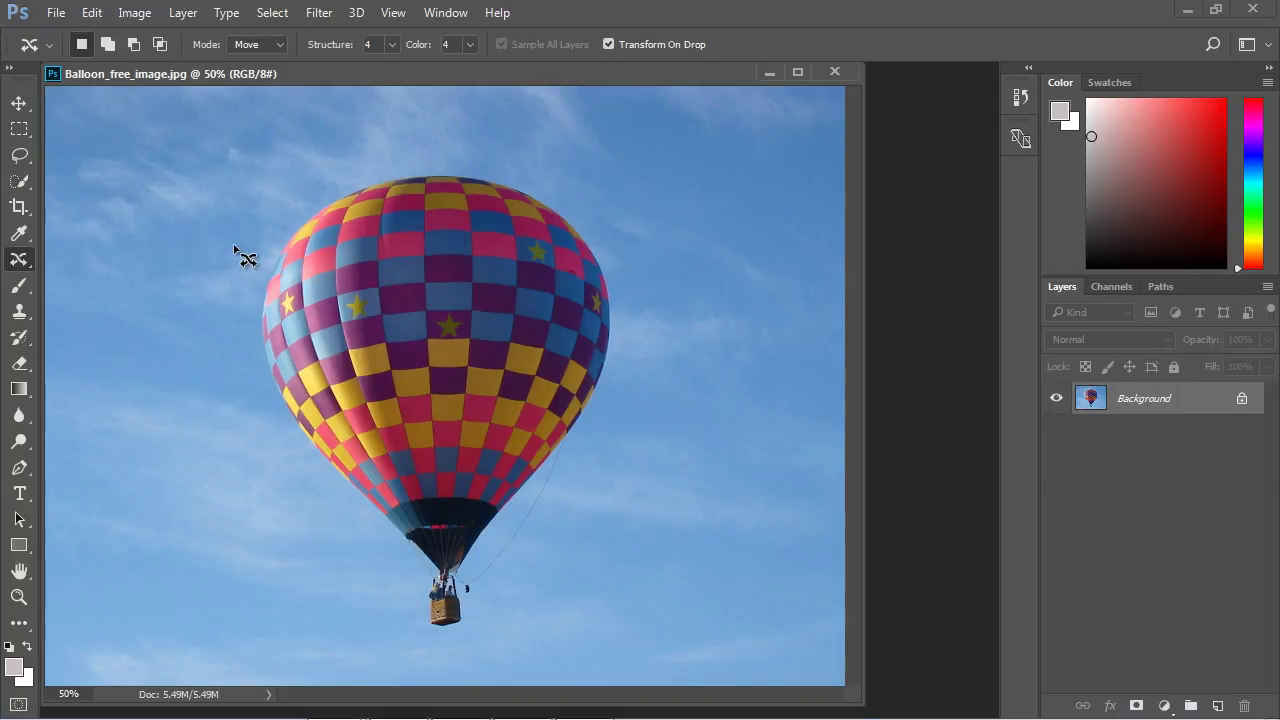
In Move mode, lasso the hot air balloon and drag it to the right
{"action": "left_click", "coordinate": [281, 42]}
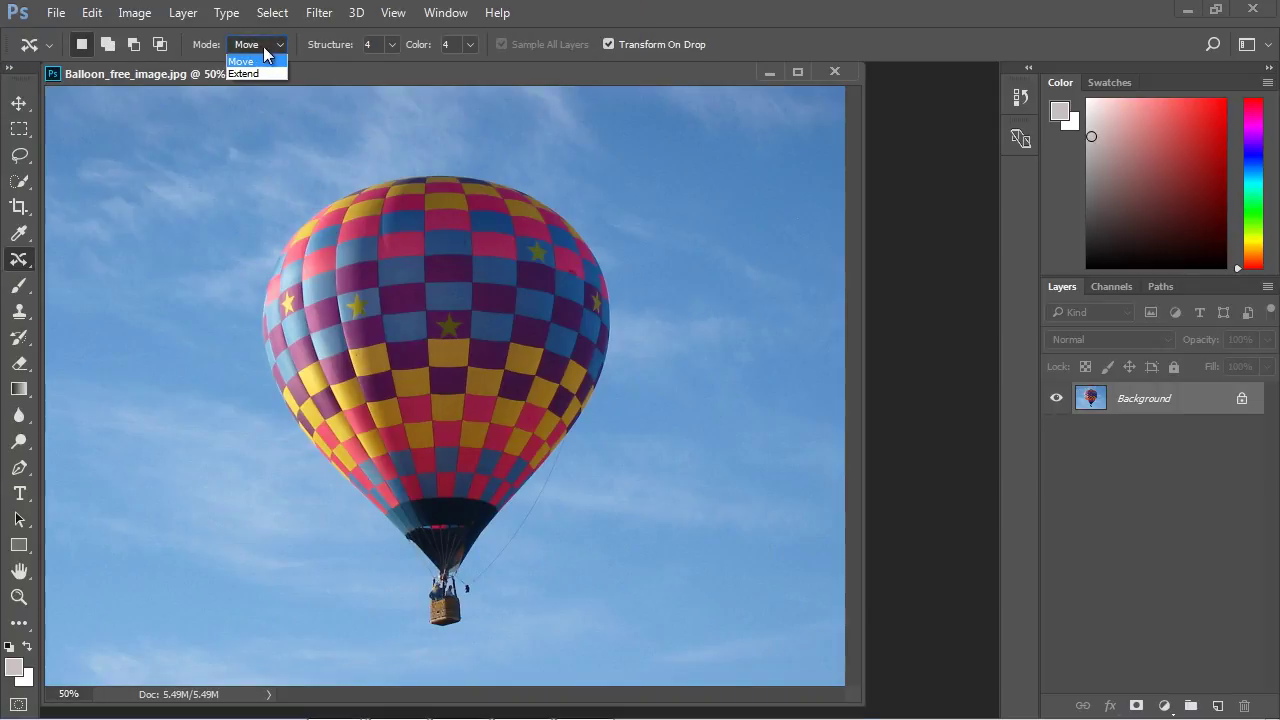
{"action": "left_click", "coordinate": [265, 61]}
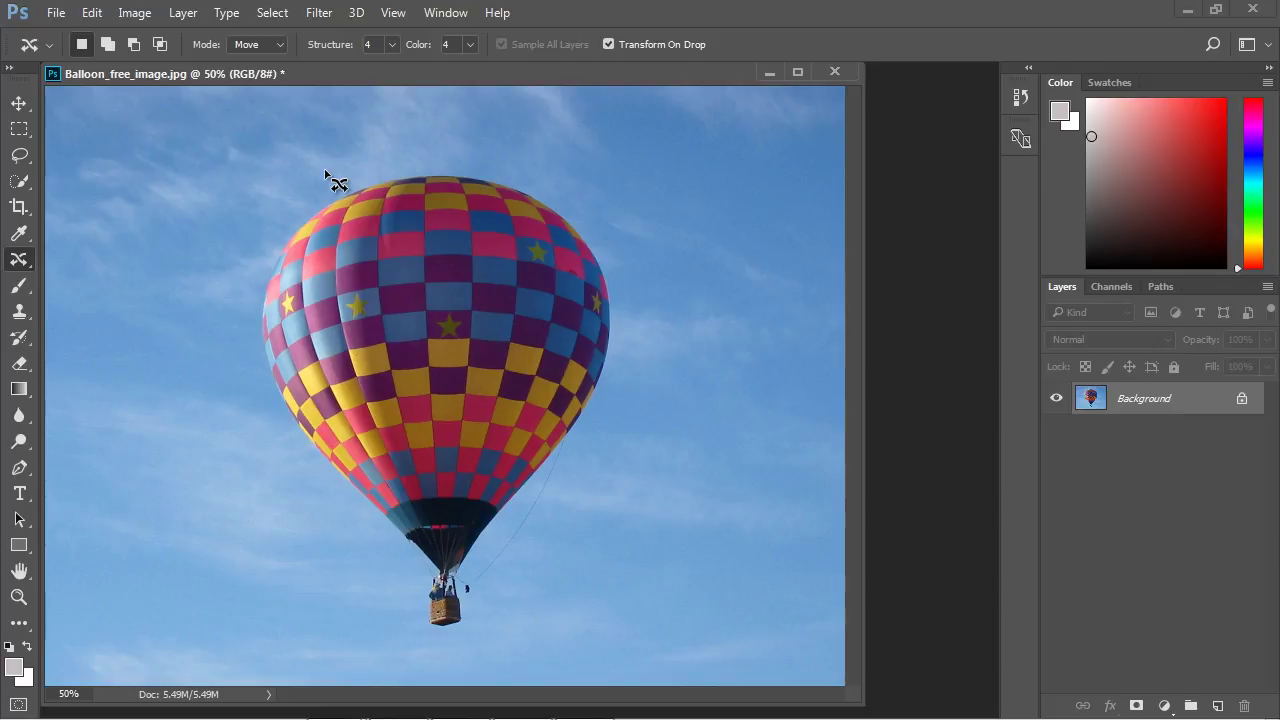
{"action": "mouse_move", "coordinate": [322, 173]}
{"action": "left_mouse_down"}
{"action": "mouse_move", "coordinate": [258, 253]}
{"action": "mouse_move", "coordinate": [245, 402]}
{"action": "mouse_move", "coordinate": [257, 462]}
{"action": "mouse_move", "coordinate": [349, 584]}
{"action": "mouse_move", "coordinate": [410, 630]}
{"action": "mouse_move", "coordinate": [479, 638]}
{"action": "mouse_move", "coordinate": [593, 502]}
{"action": "mouse_move", "coordinate": [630, 355]}
{"action": "mouse_move", "coordinate": [630, 222]}
{"action": "mouse_move", "coordinate": [530, 123]}
{"action": "mouse_move", "coordinate": [416, 135]}
{"action": "mouse_move", "coordinate": [335, 167]}
{"action": "mouse_move", "coordinate": [351, 182]}
{"action": "mouse_move", "coordinate": [557, 218]}
{"action": "left_mouse_up"}
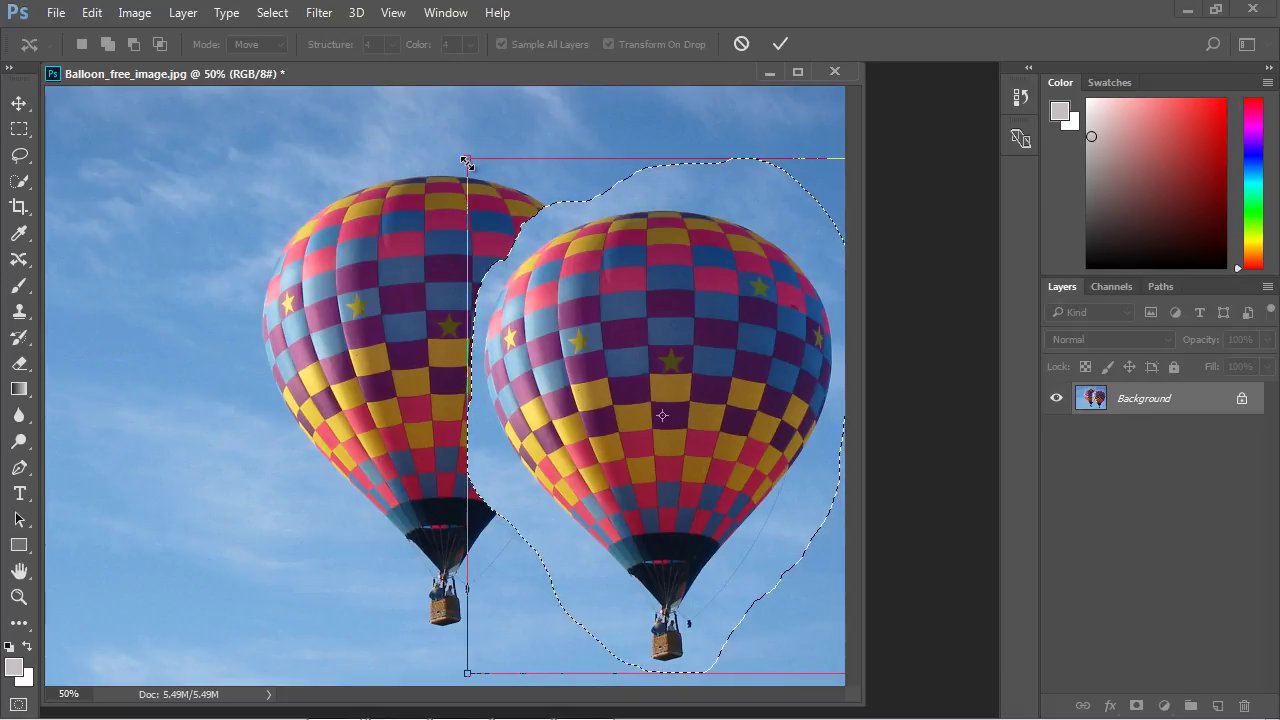
Scale the balloon down, shift it up-left, rotate it about -34.8°, and commit
{"action": "left_click_drag", "start_coordinate": [466, 161], "coordinate": [669, 378]}
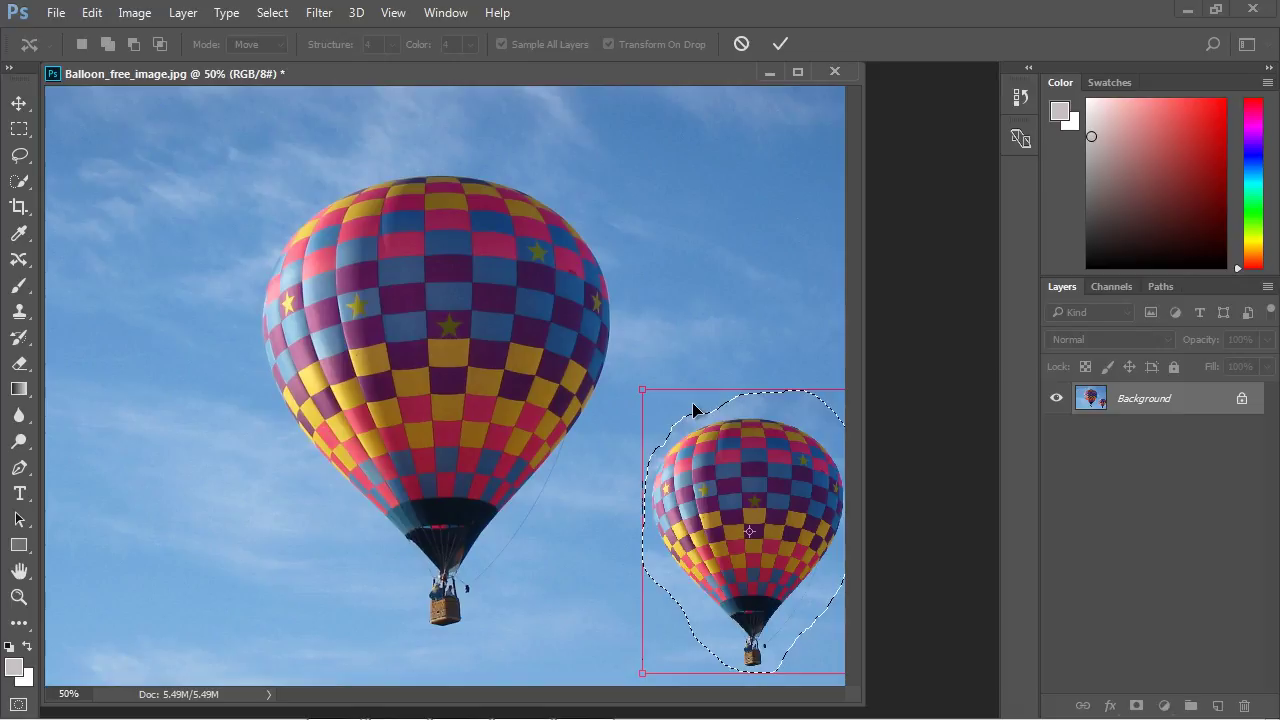
{"action": "left_click_drag", "start_coordinate": [695, 410], "coordinate": [630, 369]}
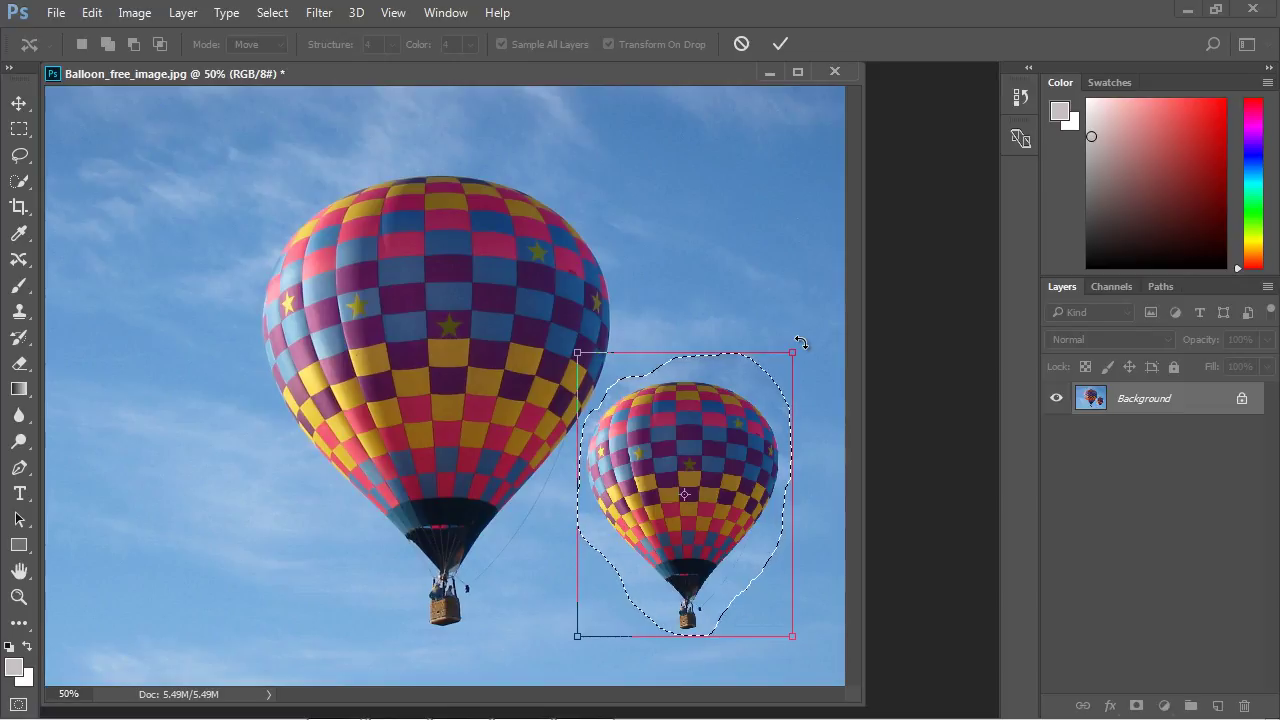
{"action": "left_click_drag", "start_coordinate": [801, 341], "coordinate": [689, 333]}
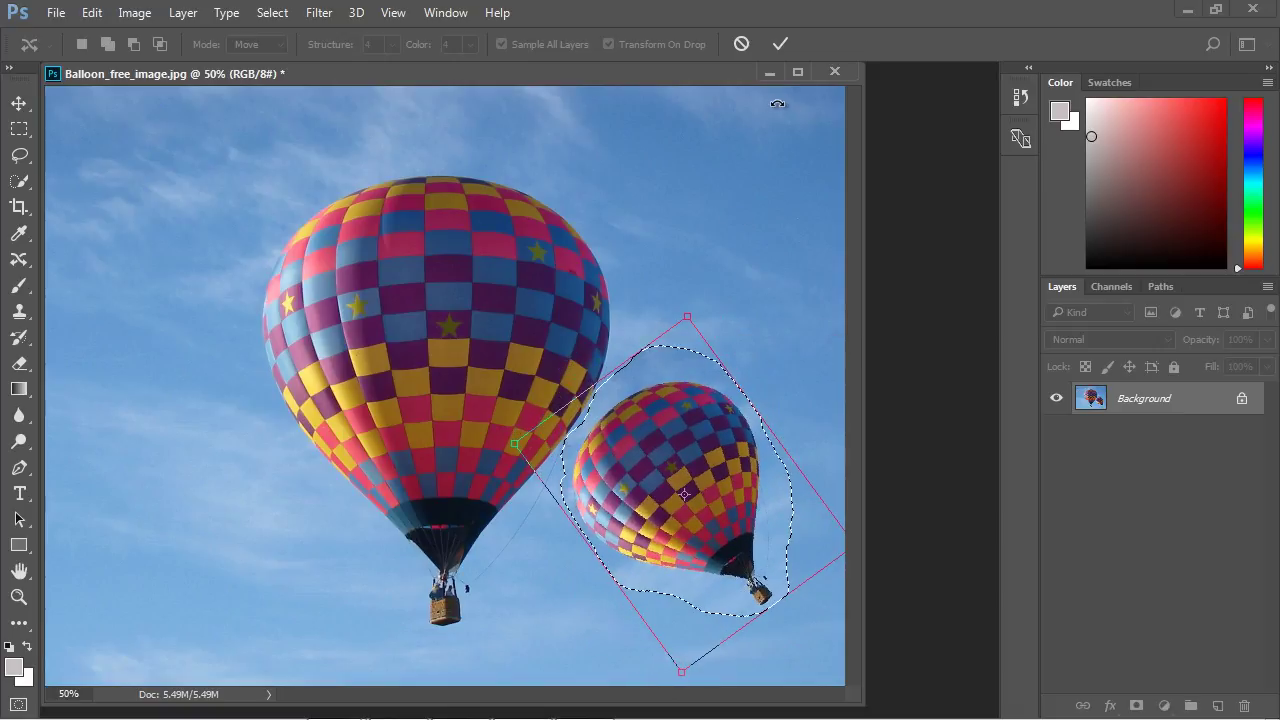
{"action": "left_click", "coordinate": [780, 45]}
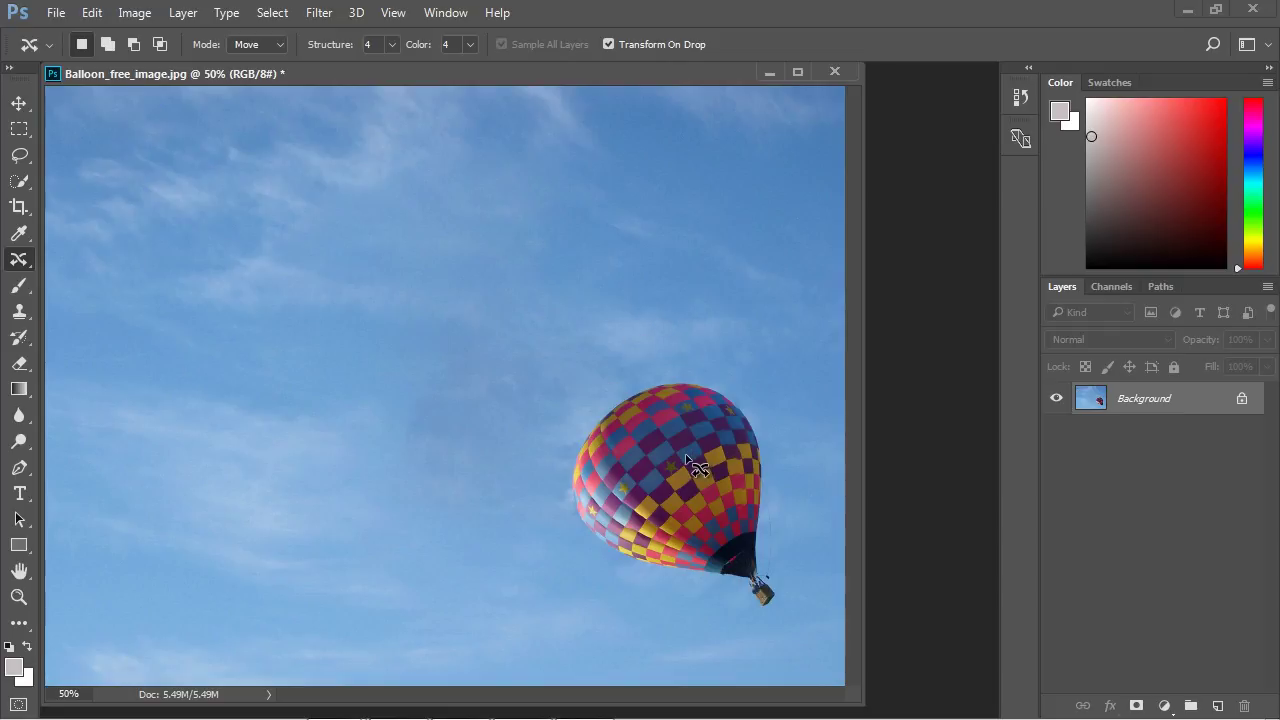
Set the content-aware move mode to Extend and close the balloon image unsaved
{"action": "left_click", "coordinate": [280, 44]}
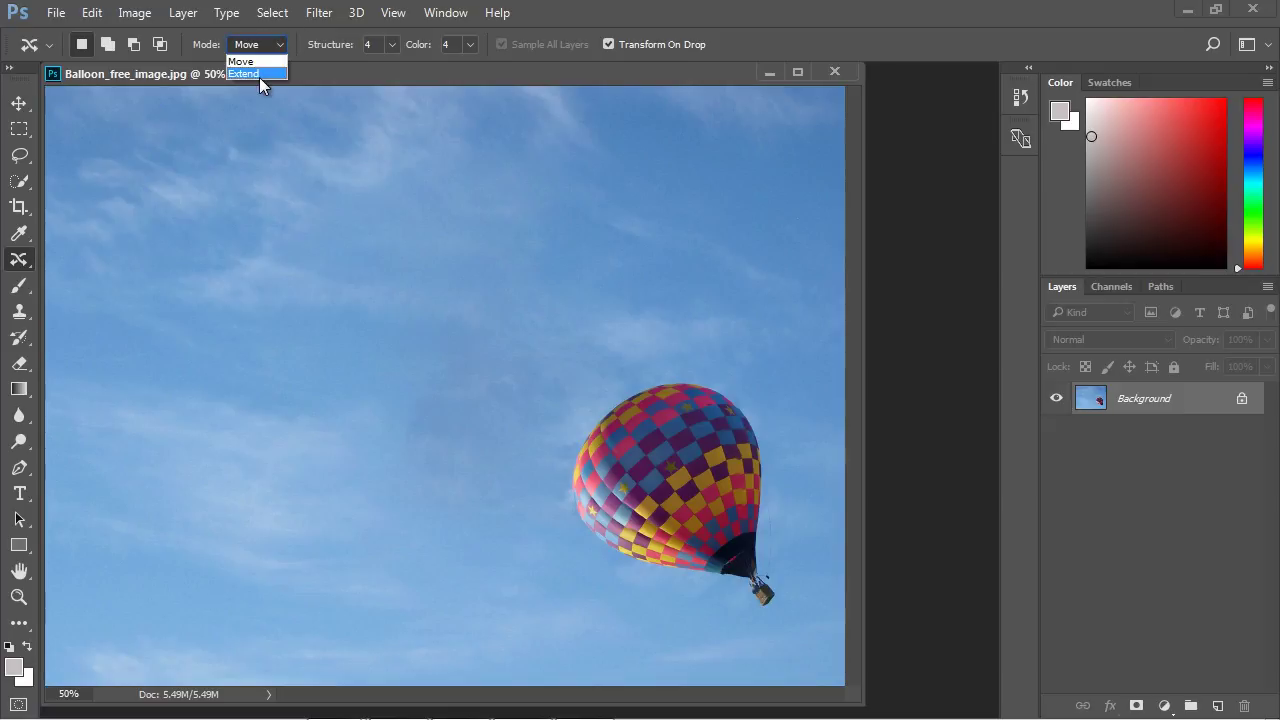
{"action": "left_click", "coordinate": [835, 71]}
{"action": "left_click", "coordinate": [669, 291]}
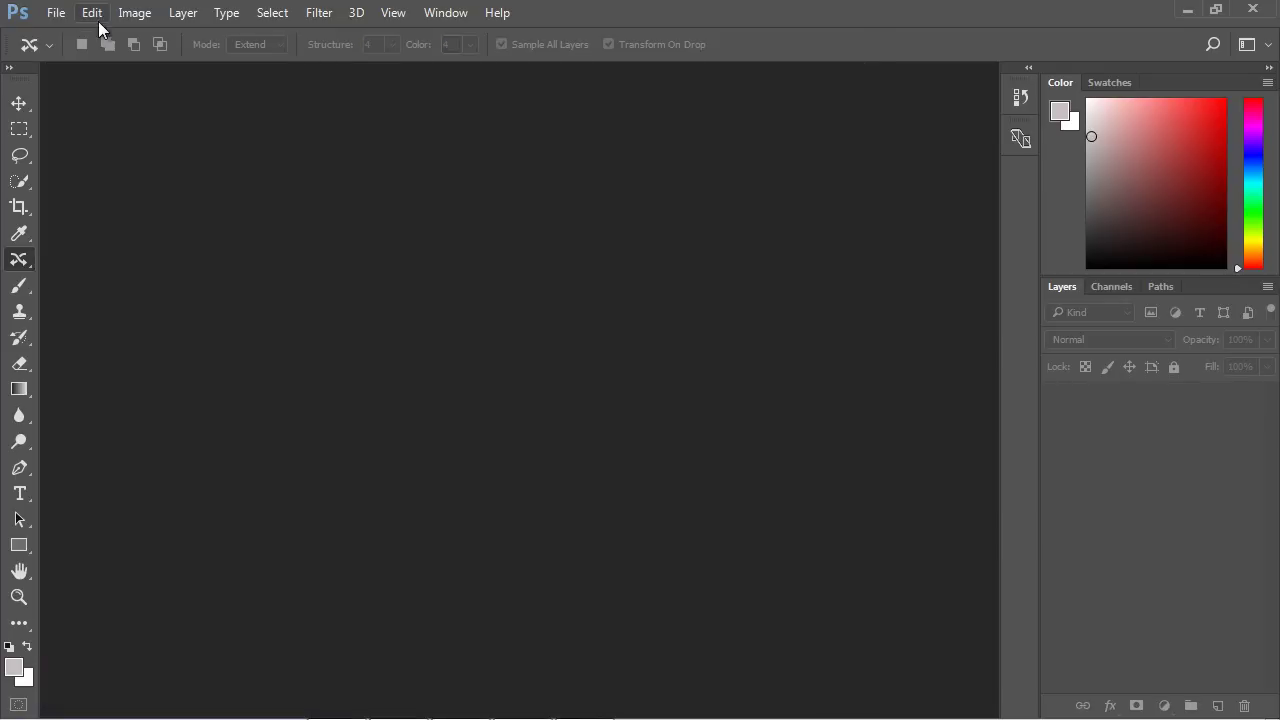
Open Temple_of_Apollo.jpg
{"action": "left_click", "coordinate": [56, 12]}
{"action": "left_click", "coordinate": [70, 48]}
{"action": "left_click", "coordinate": [457, 271]}
{"action": "left_click", "coordinate": [469, 449]}
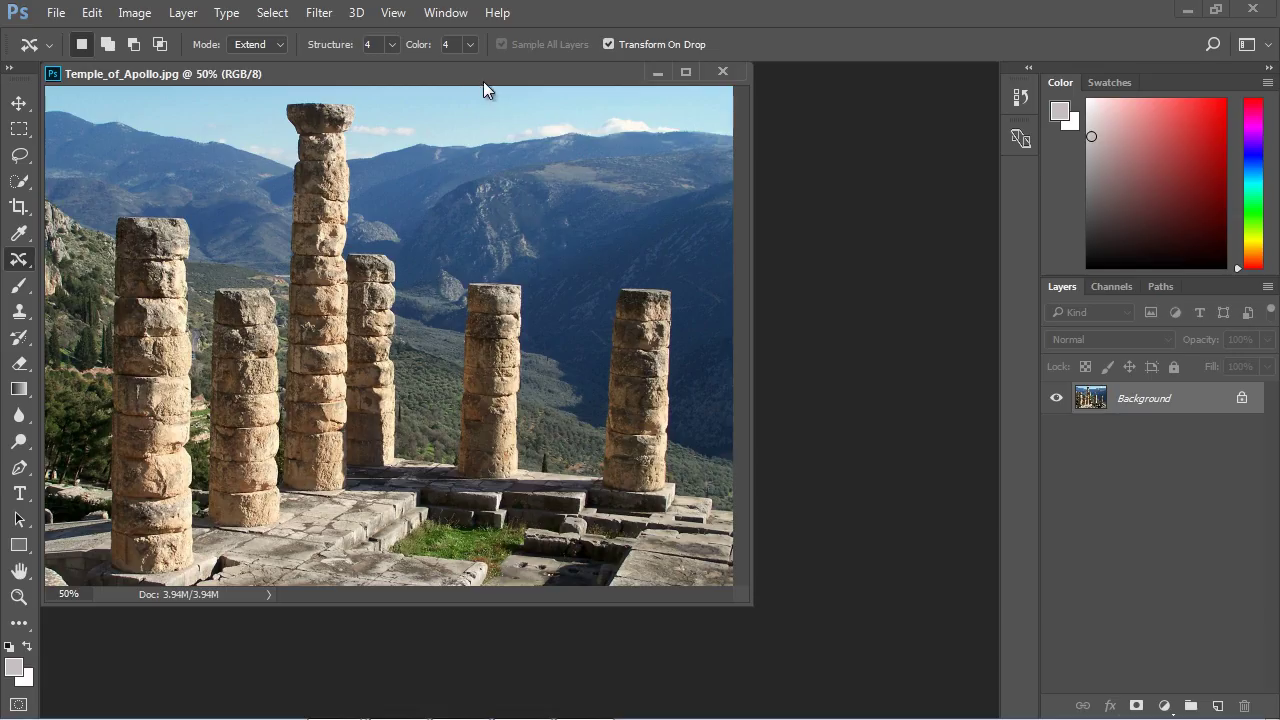
Lasso the top of the rightmost column and extend it about 18 px upward, committing
{"action": "left_click_drag", "start_coordinate": [483, 81], "coordinate": [620, 153]}
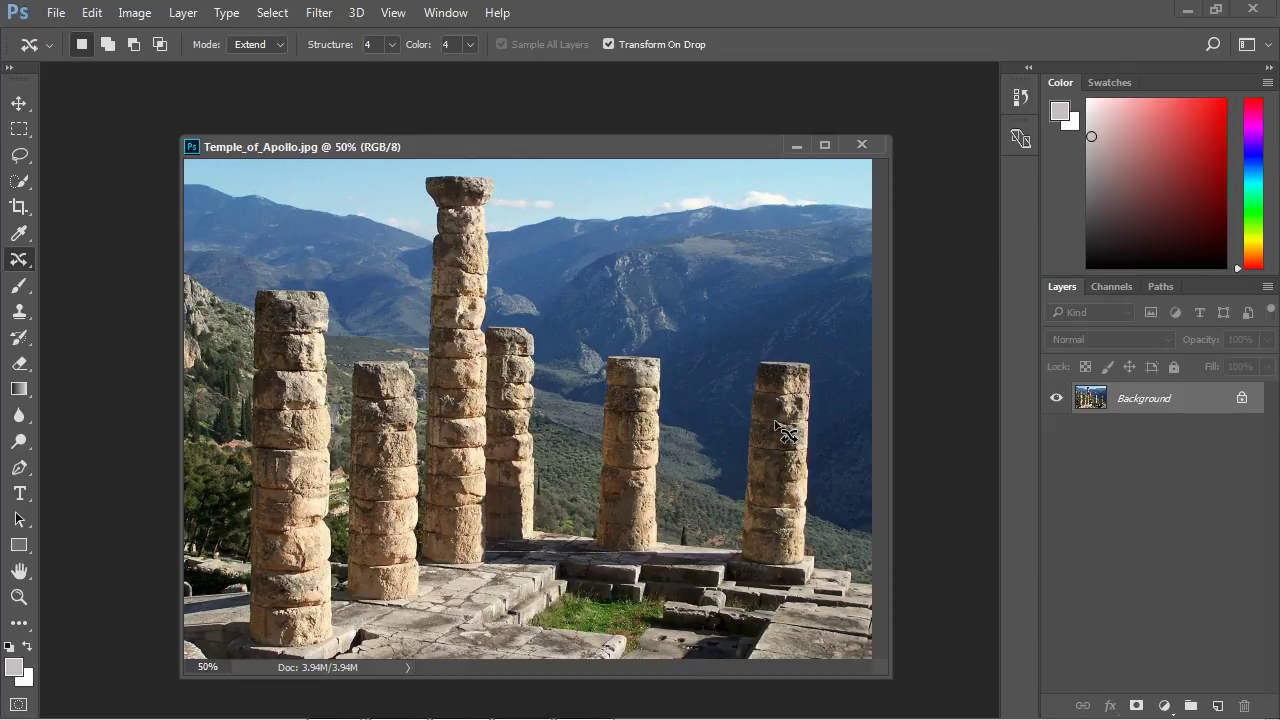
{"action": "mouse_move", "coordinate": [743, 346]}
{"action": "left_mouse_down"}
{"action": "mouse_move", "coordinate": [749, 440]}
{"action": "mouse_move", "coordinate": [817, 434]}
{"action": "mouse_move", "coordinate": [818, 359]}
{"action": "mouse_move", "coordinate": [743, 348]}
{"action": "left_mouse_up"}
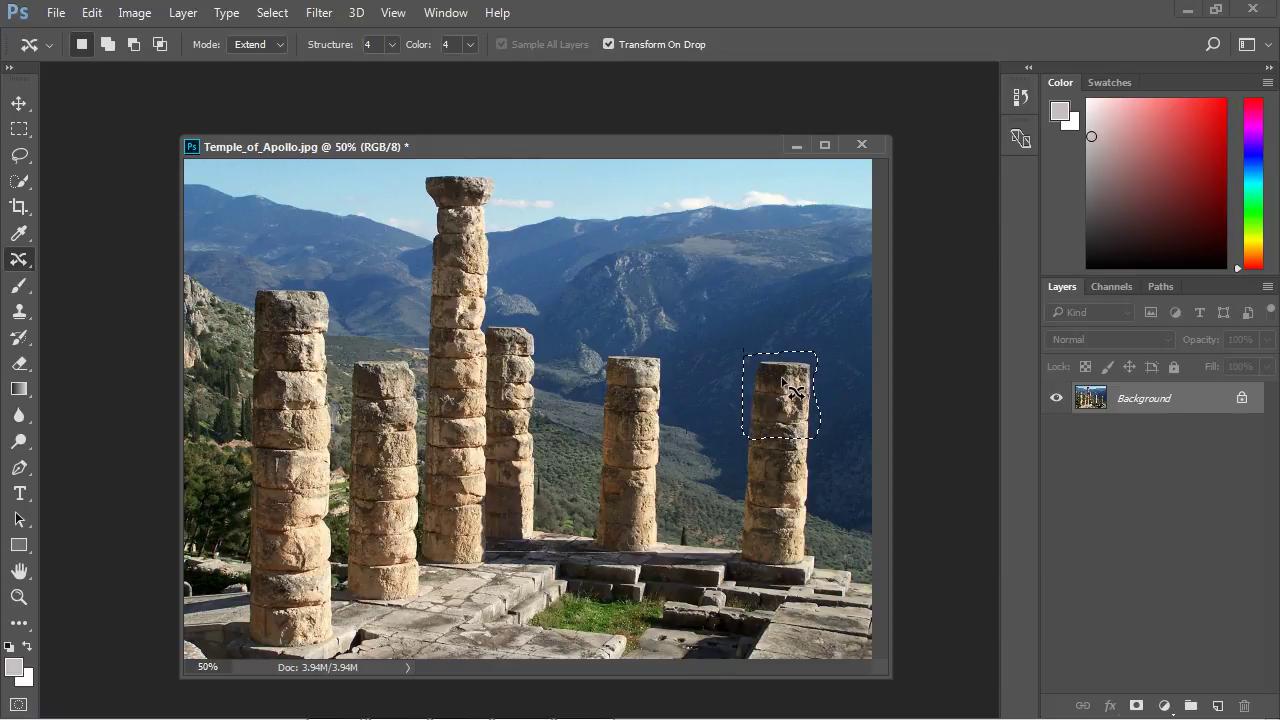
{"action": "left_click_drag", "start_coordinate": [790, 390], "coordinate": [789, 376]}
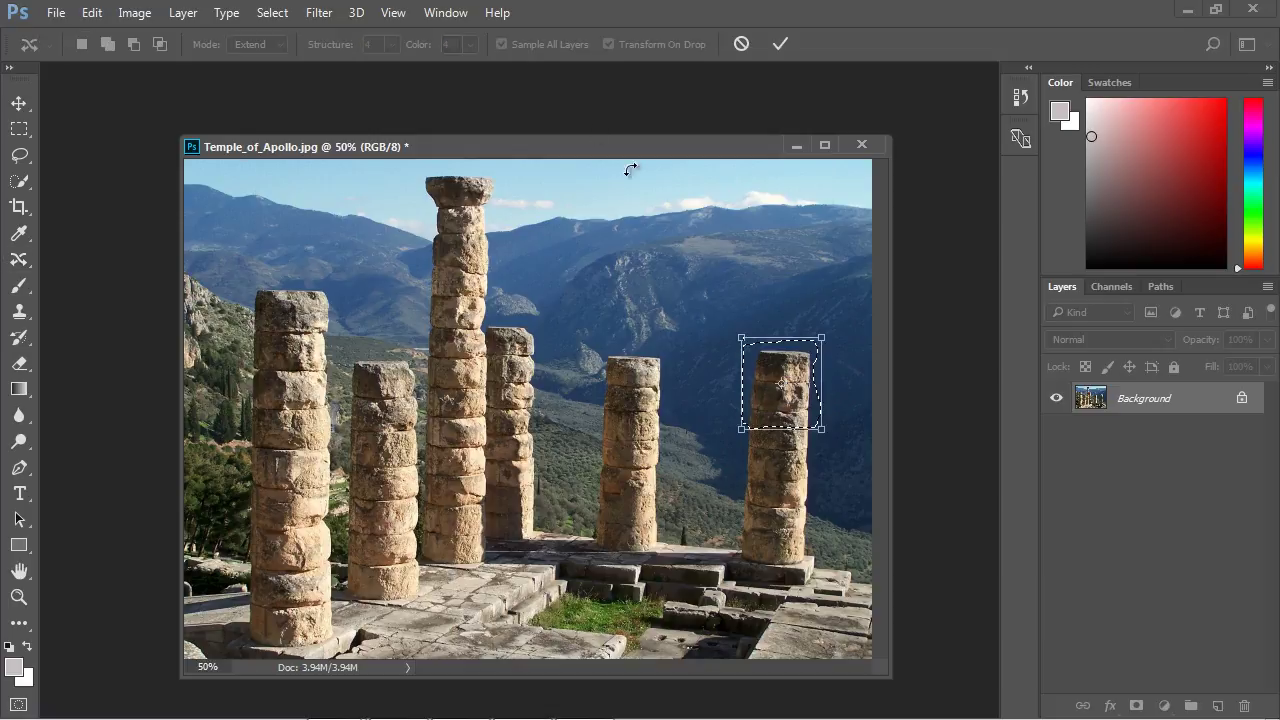
{"action": "left_click", "coordinate": [780, 44]}
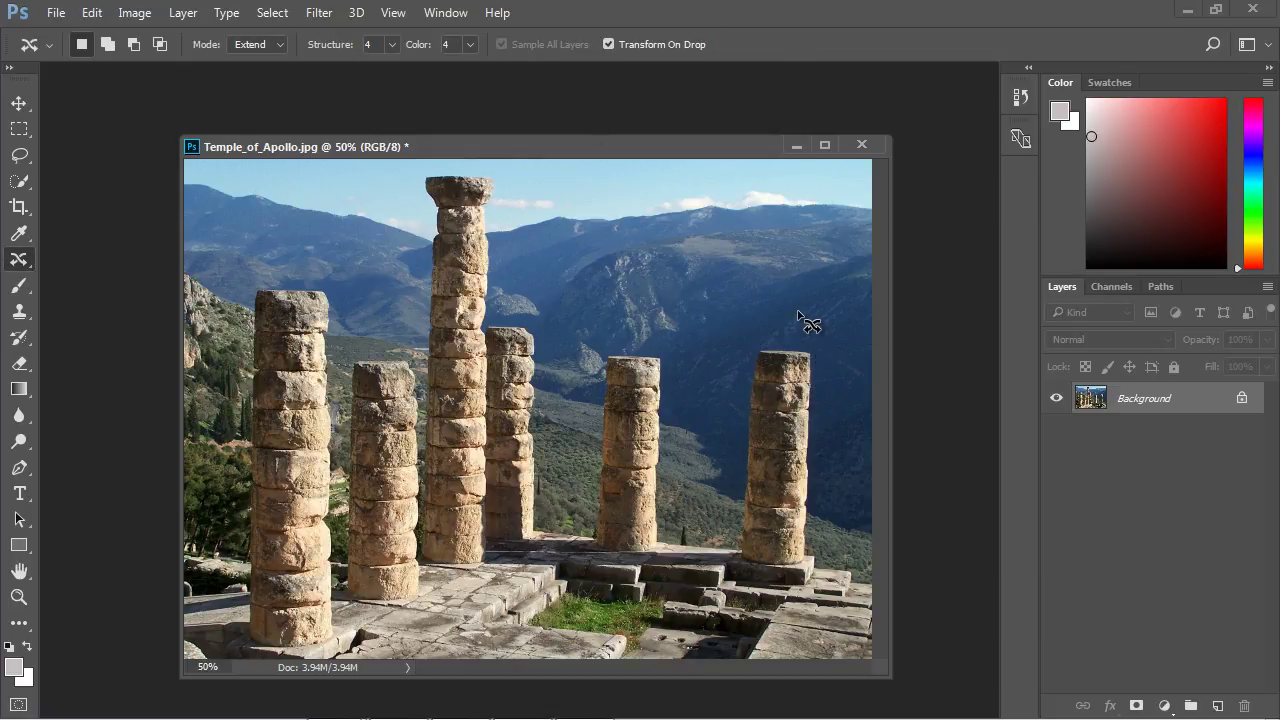